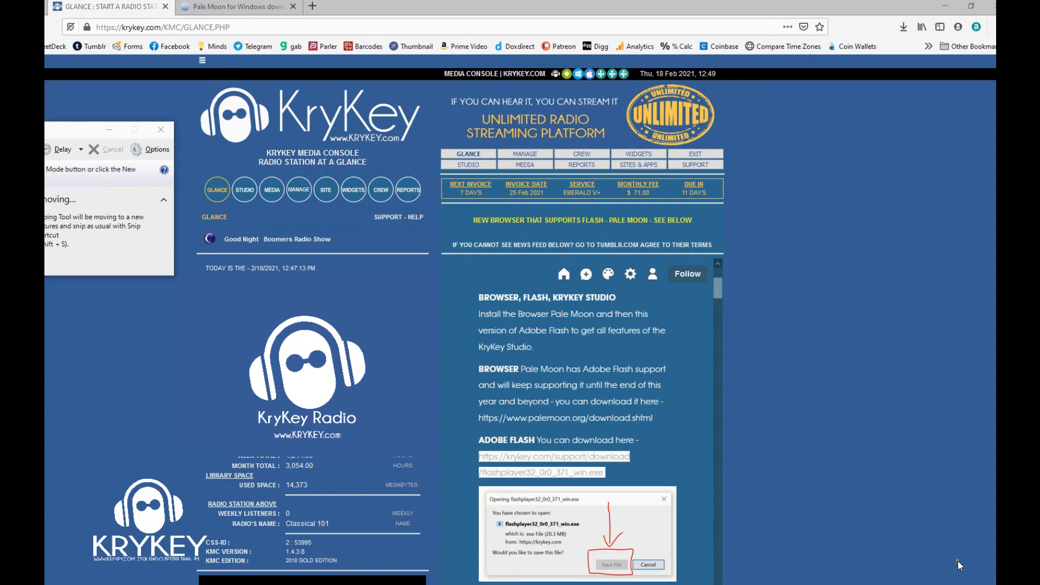
Step: Open the Windows settings, search for "UNI" and go to Add or remove programs
left_click(995, 583)
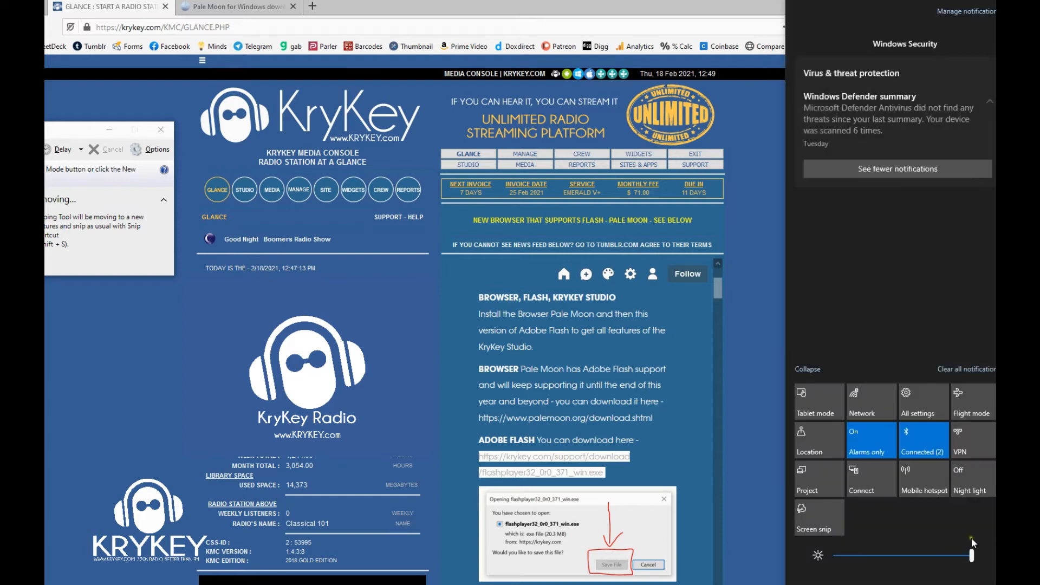
left_click(901, 386)
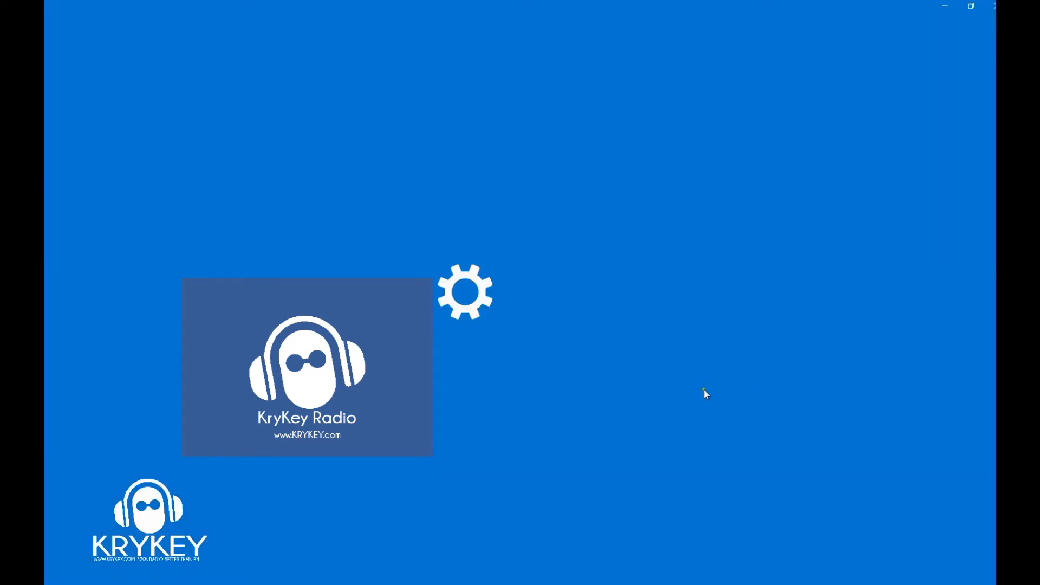
type("UNI")
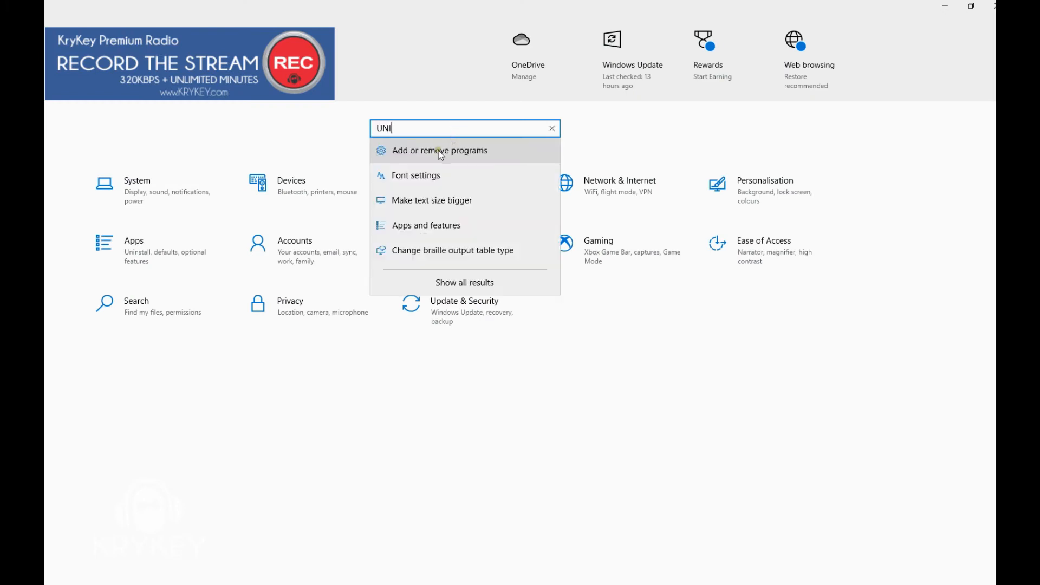
left_click(438, 150)
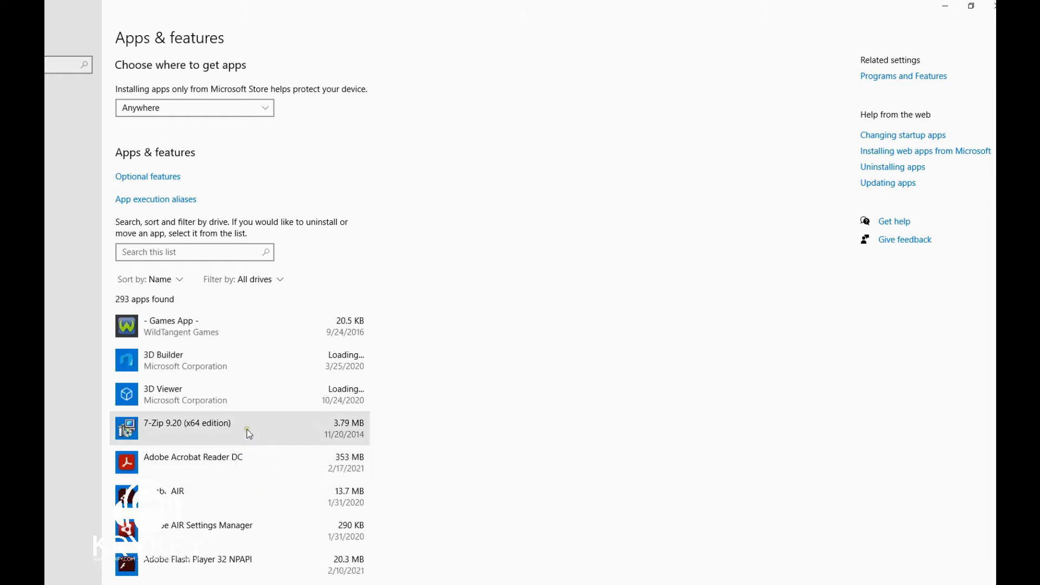
Step: Start uninstalling Adobe Flash Player 32 NPAPI from the installed apps and confirm its removal in the uninstaller
scroll(254, 512, "down", 1)
scroll(260, 510, "down", 4)
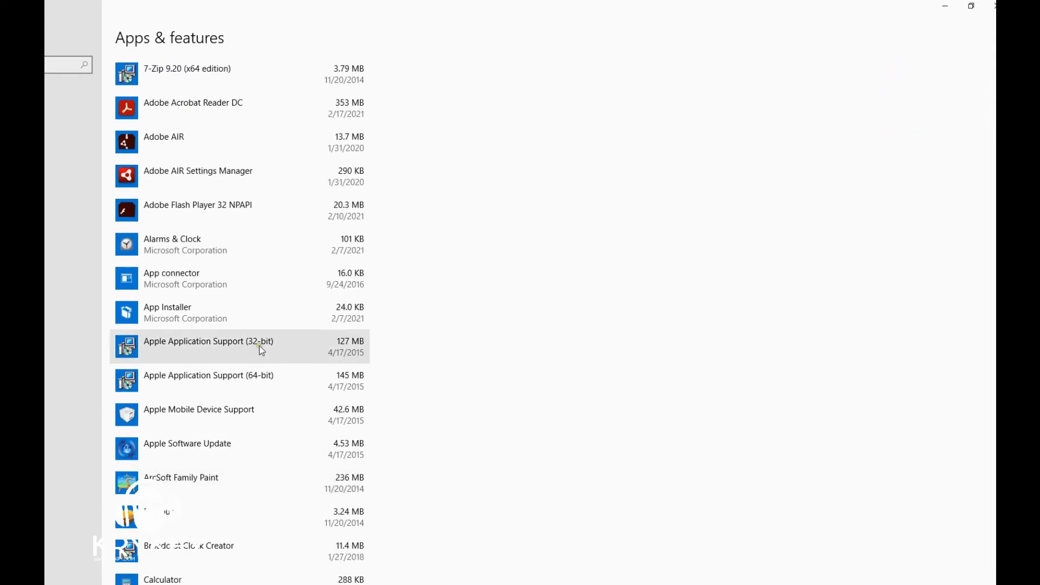
left_click(320, 207)
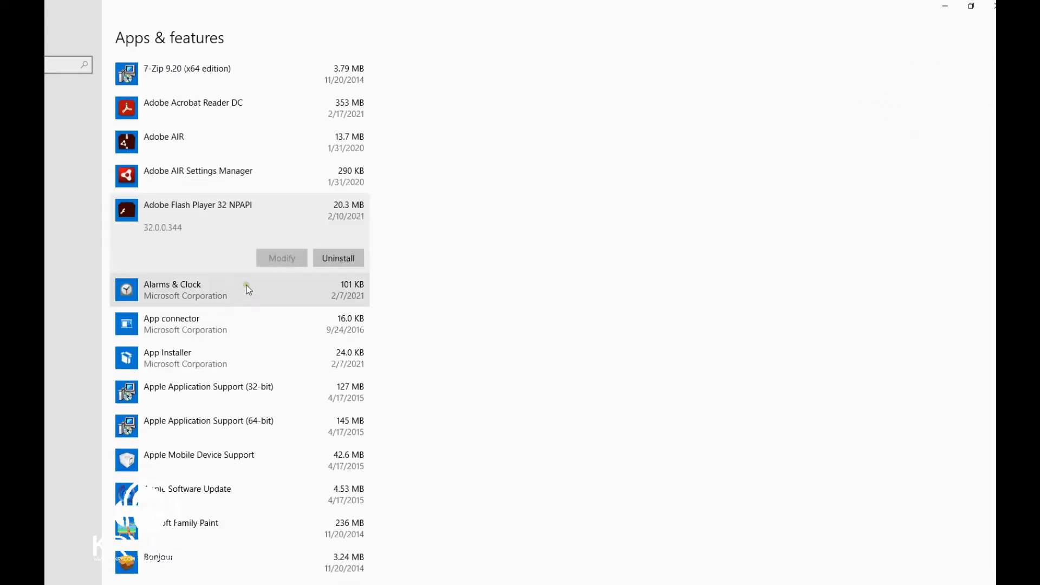
left_click(348, 256)
left_click(401, 227)
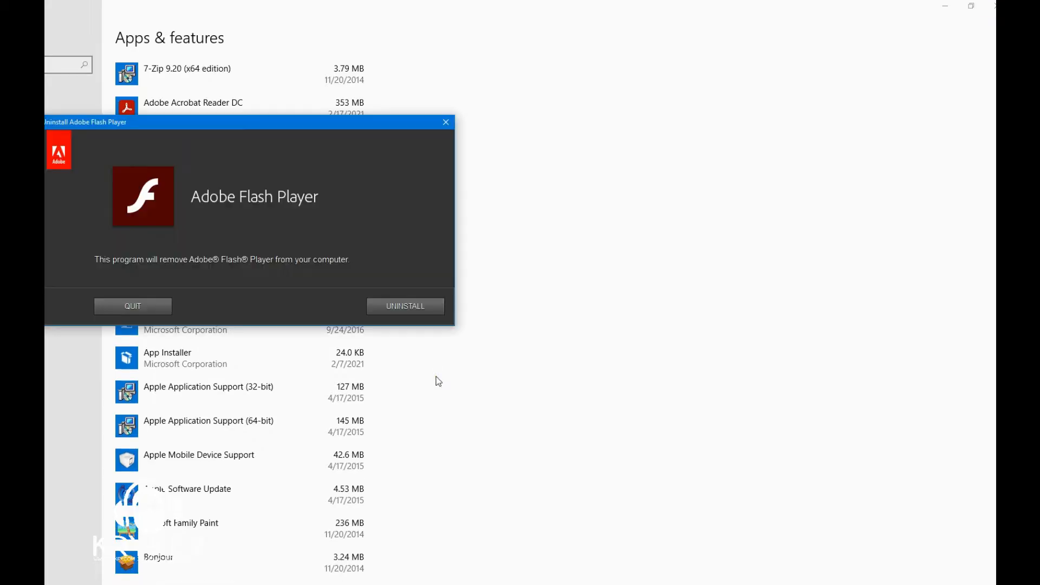
left_click(386, 309)
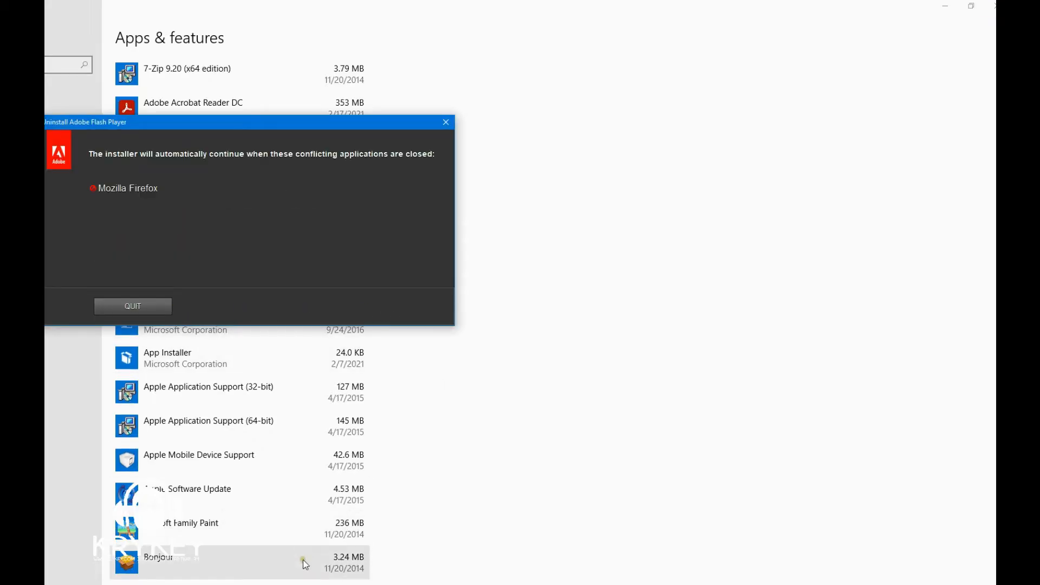
Step: Switch to Mozilla Firefox and close it so the Flash Player uninstaller can continue
mouse_move(211, 584)
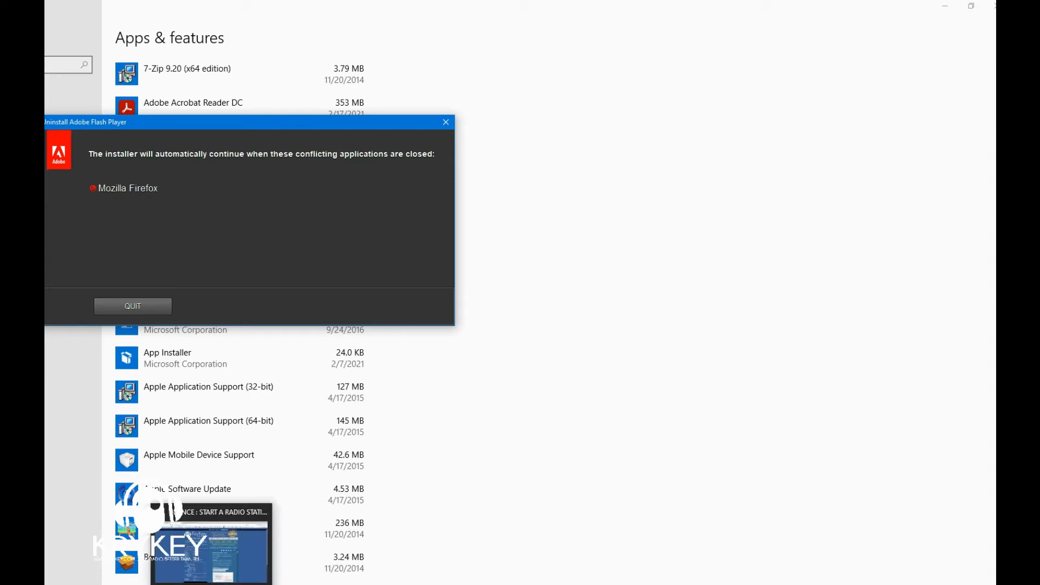
left_click(211, 584)
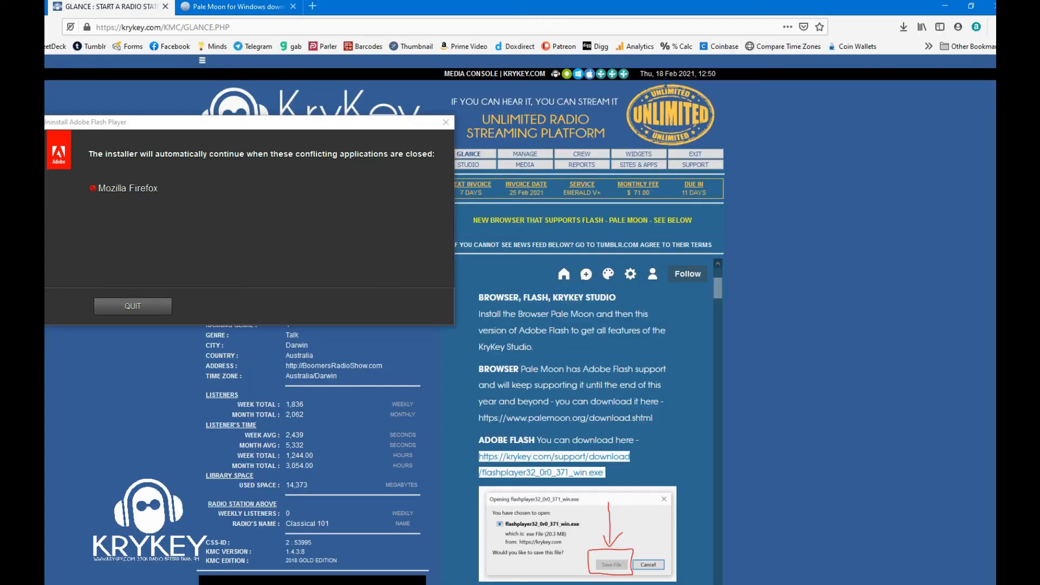
left_click(994, 7)
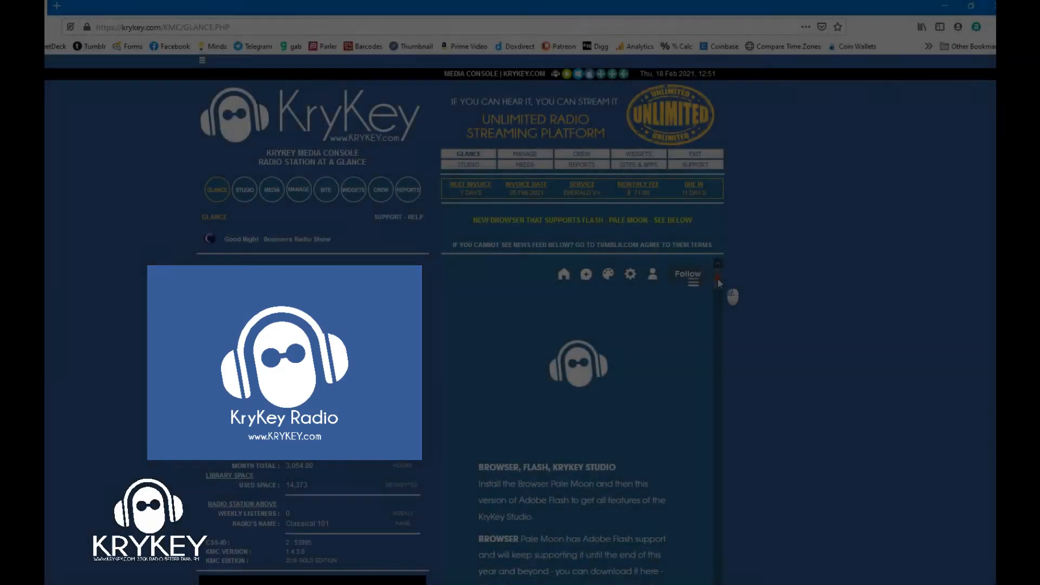
Step: Install Pale Moon from palemoon-29.0.1.win32.installer.exe on the desktop with the Standard setup, and finish without launching the browser
left_click_drag(717, 278, 717, 291)
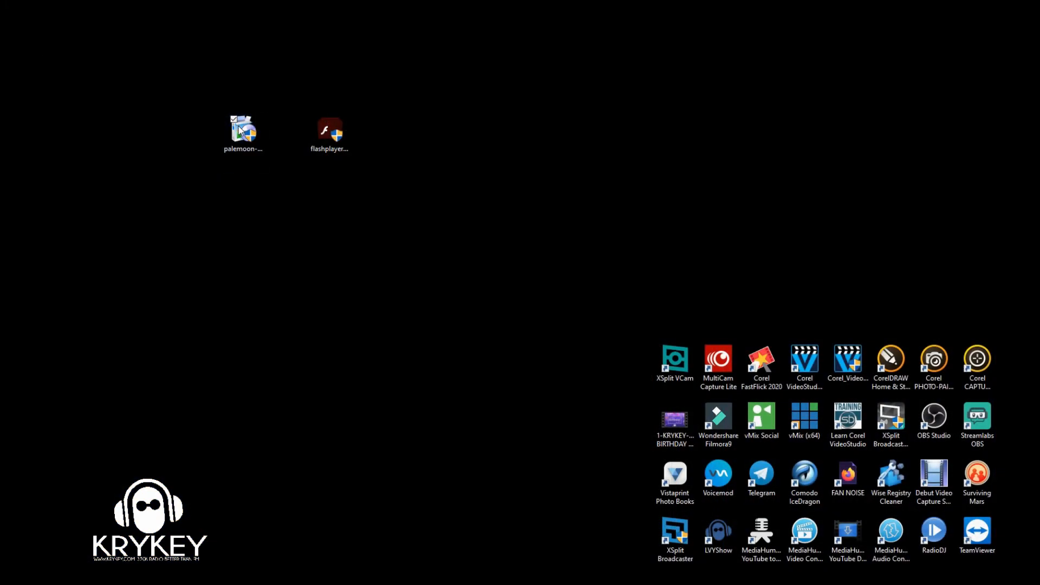
left_click(239, 130)
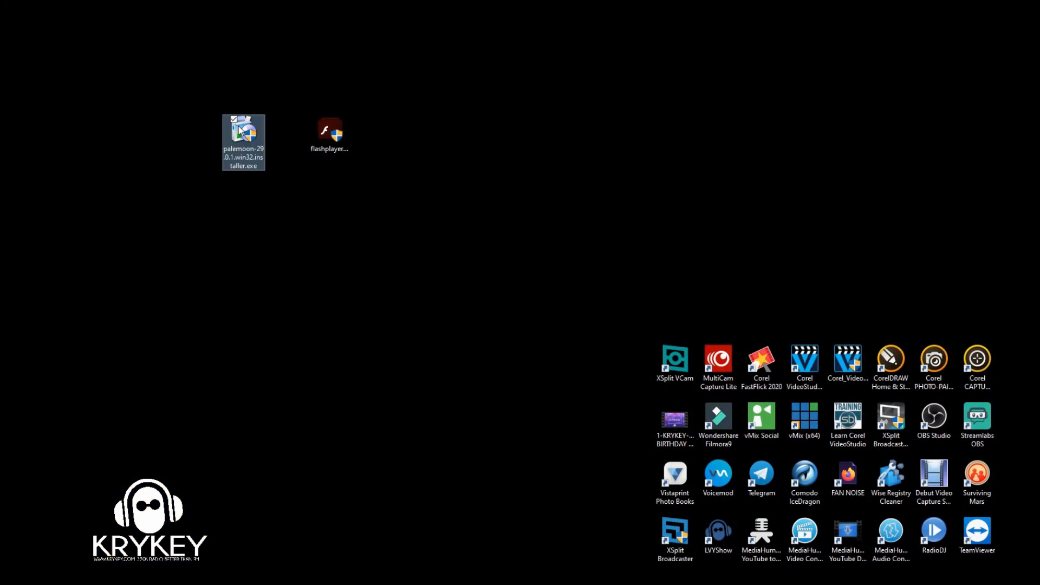
double_click(239, 130)
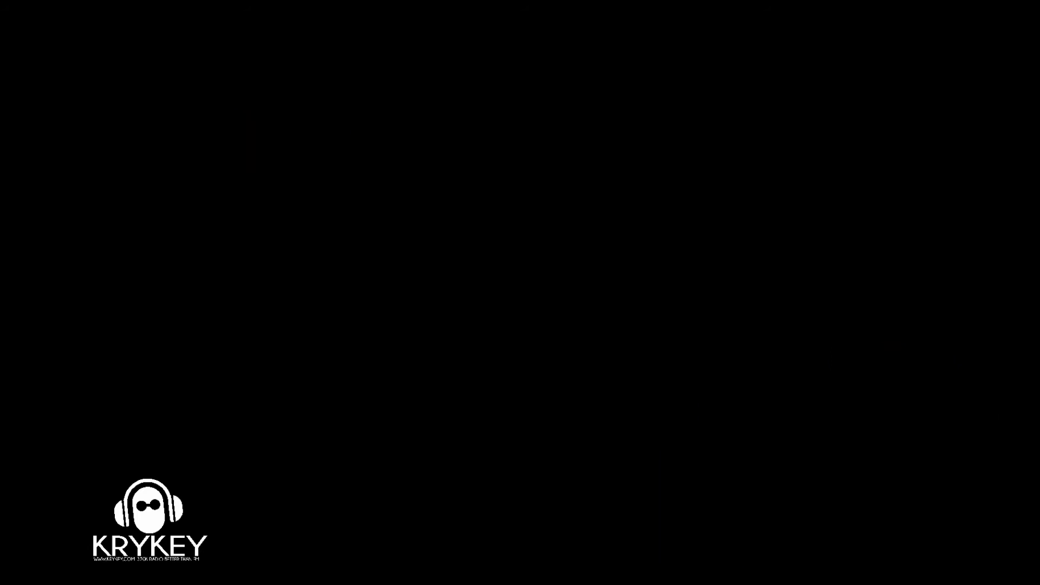
left_click(411, 370)
left_click(473, 347)
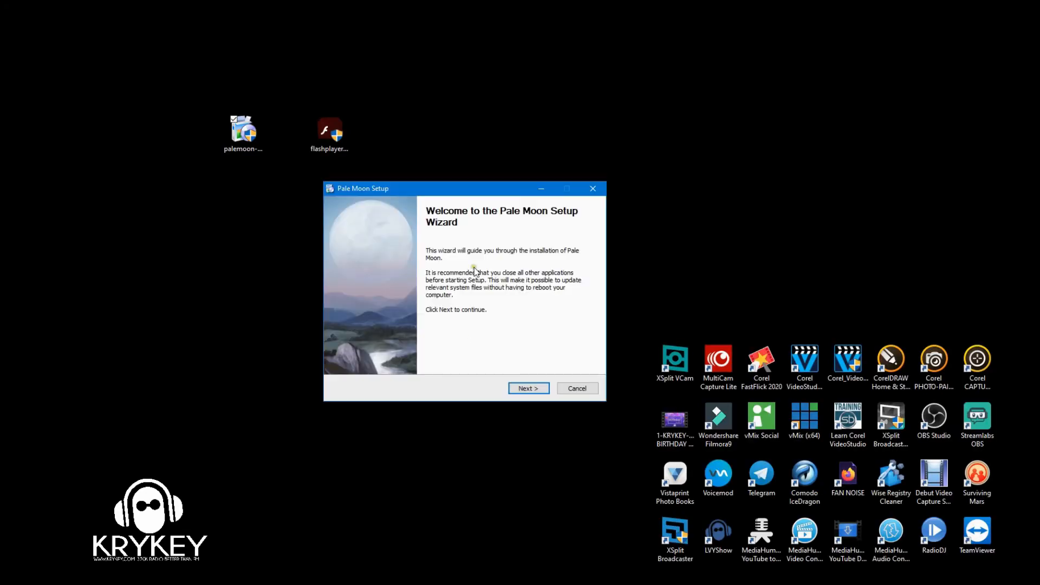
left_click(528, 388)
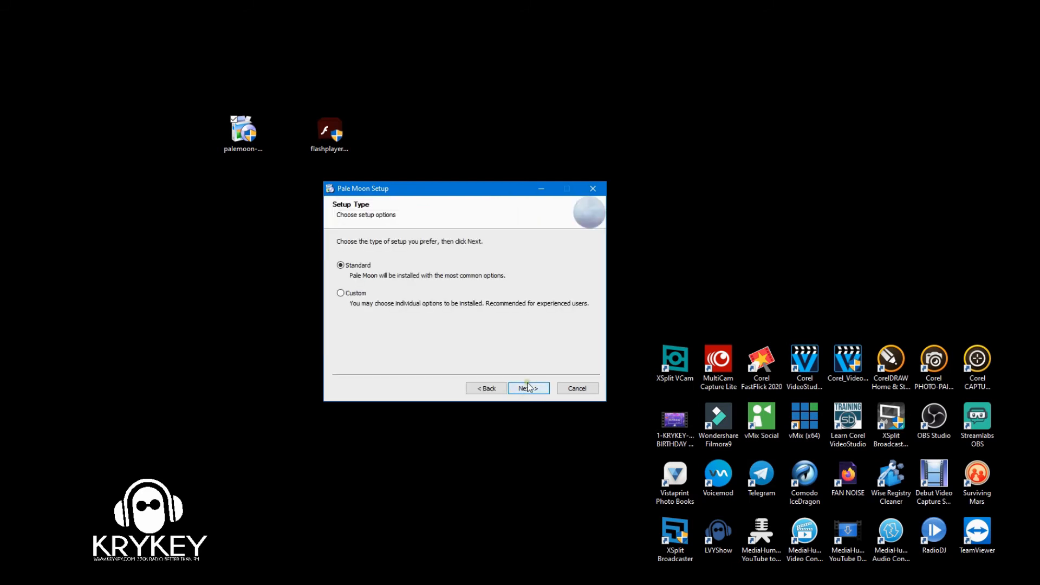
left_click(529, 386)
left_click(528, 387)
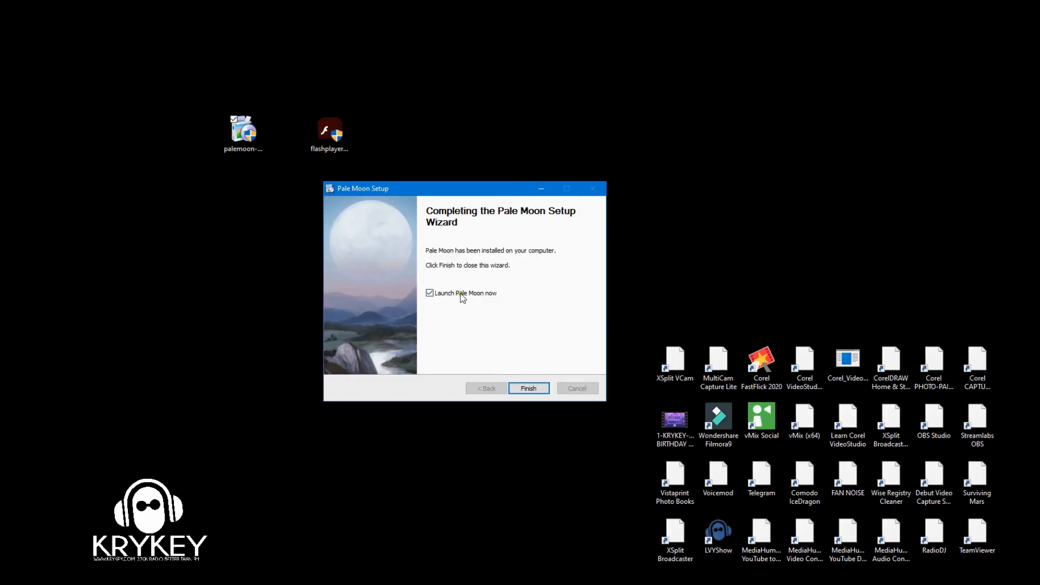
left_click(430, 294)
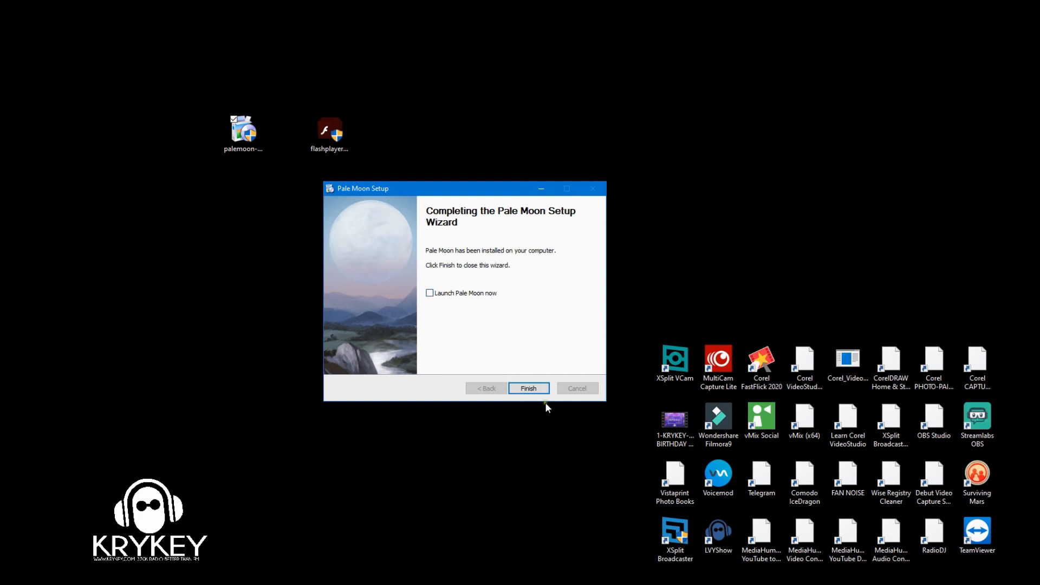
left_click(531, 388)
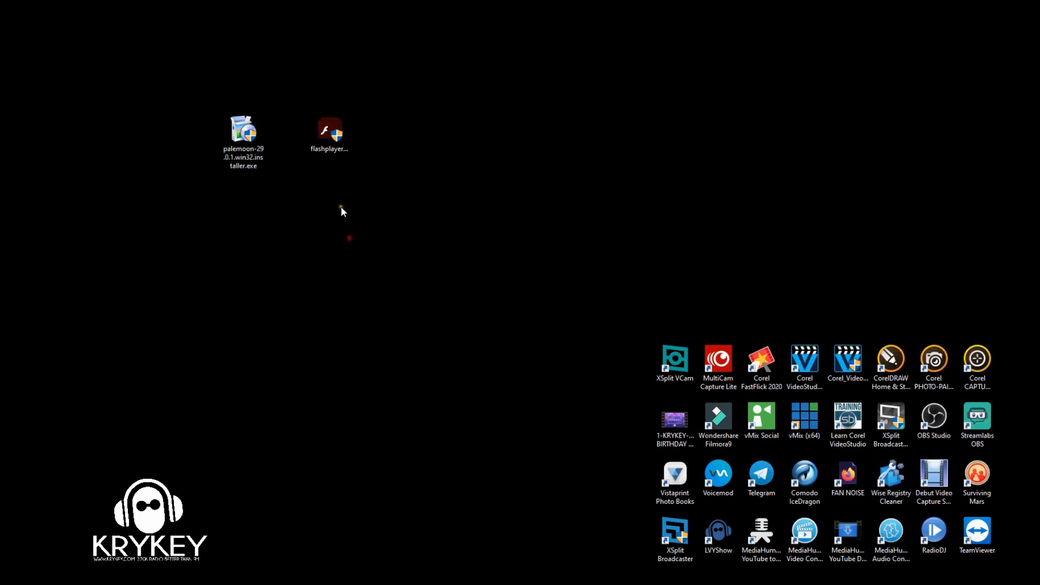
Step: Install Adobe Flash Player from the desktop installer, accepting the license agreement and choosing "Never check for updates"
left_click(322, 142)
double_click(322, 142)
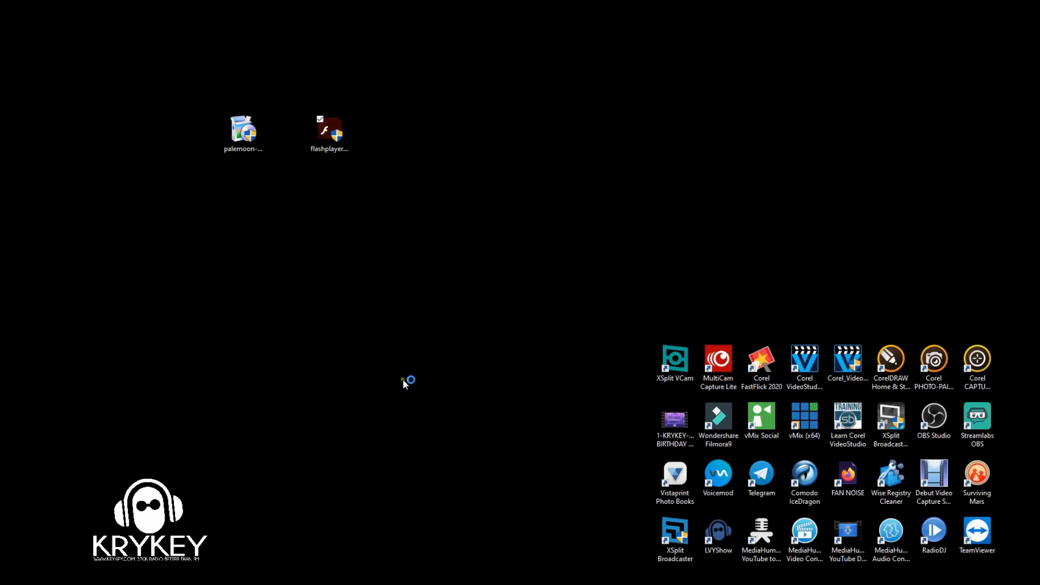
left_click(69, 237)
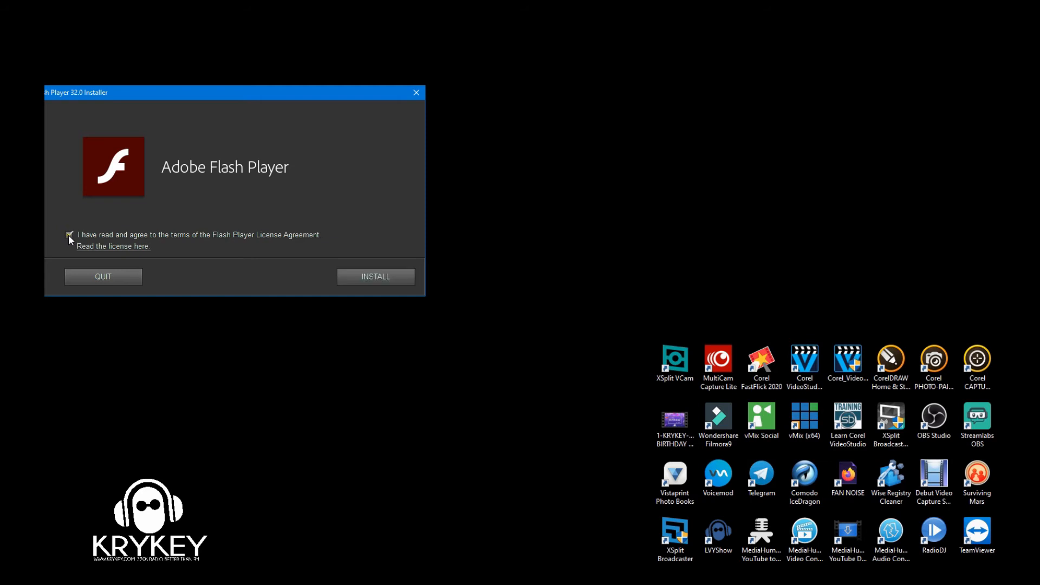
left_click(373, 279)
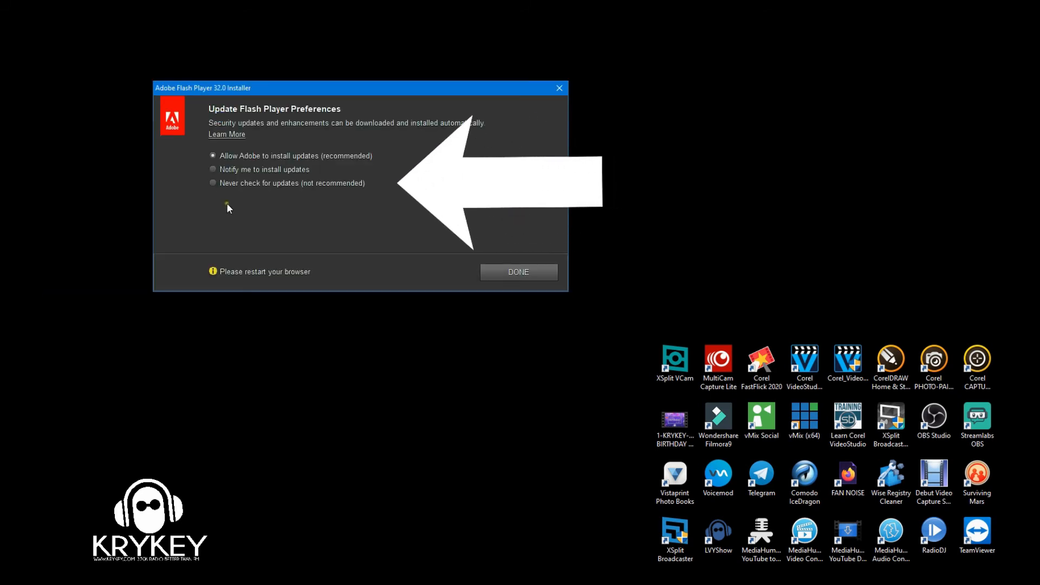
left_click(213, 184)
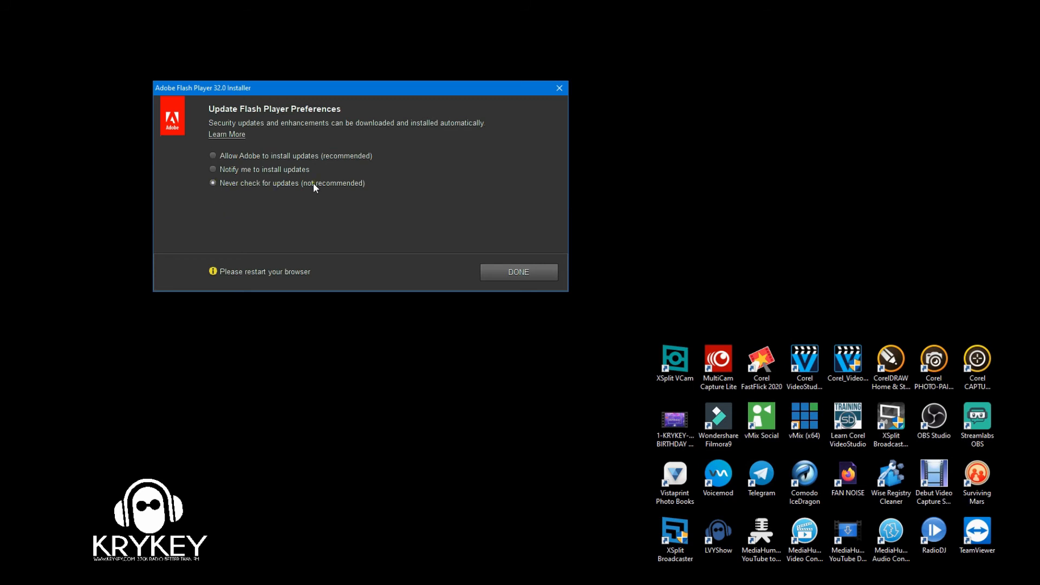
left_click(528, 273)
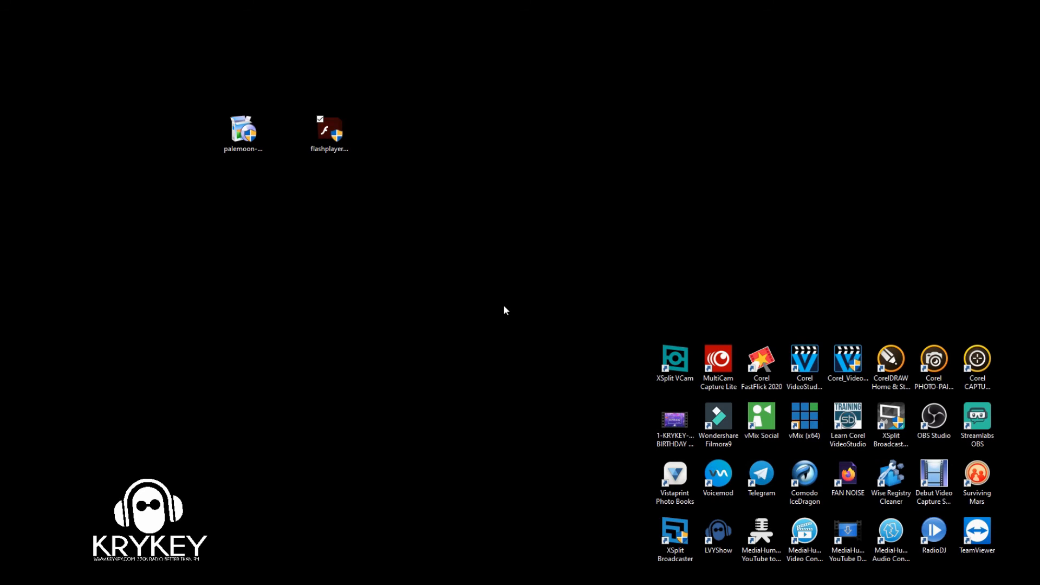
Step: Launch the Pale Moon browser, reposition its window and open the bookmarked RADIO site
left_click(504, 308)
left_click(383, 584)
left_click_drag(0, 123, 108, 124)
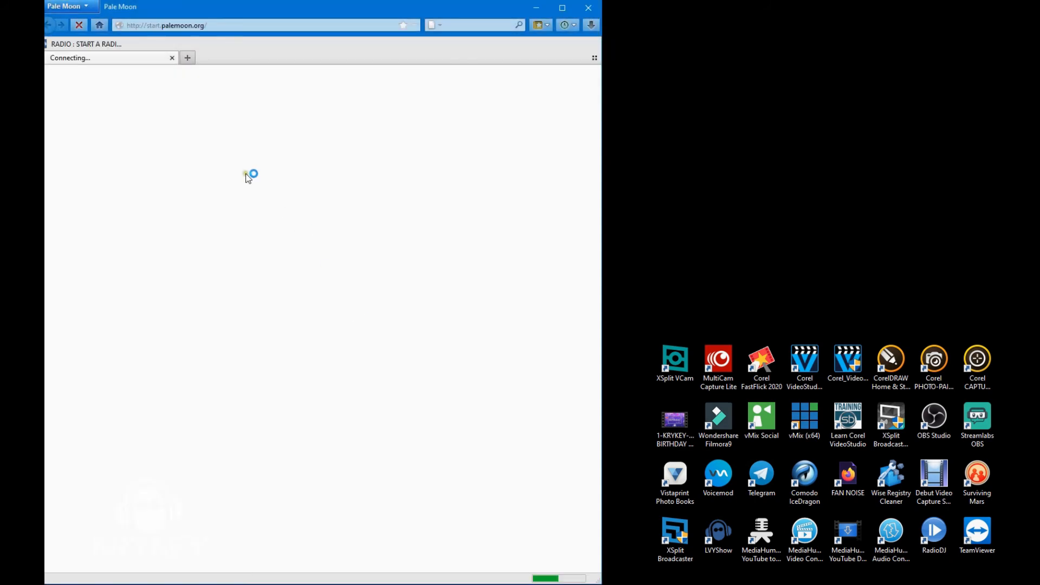
left_click_drag(144, 9, 177, 13)
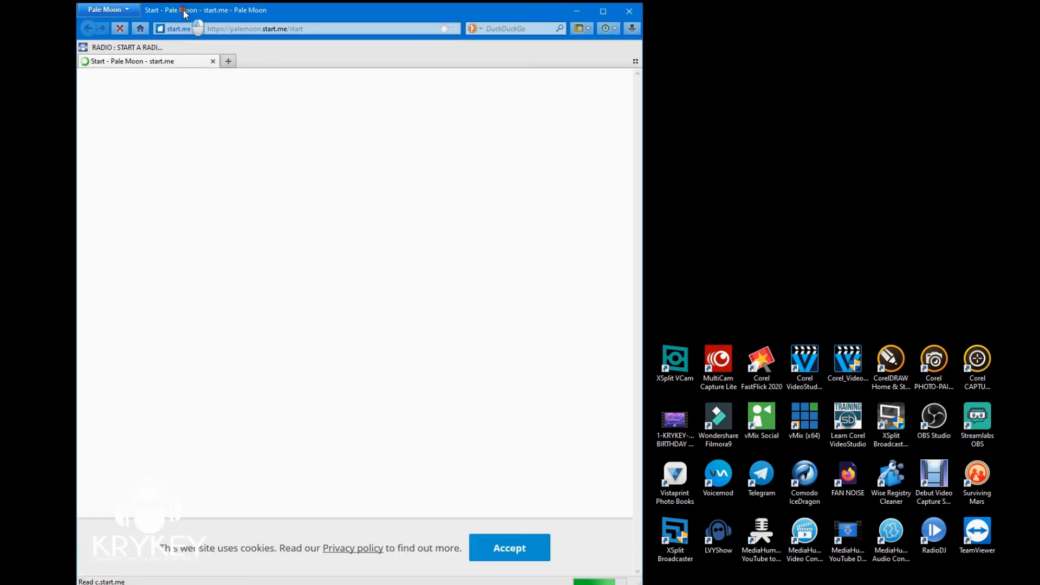
left_click(115, 48)
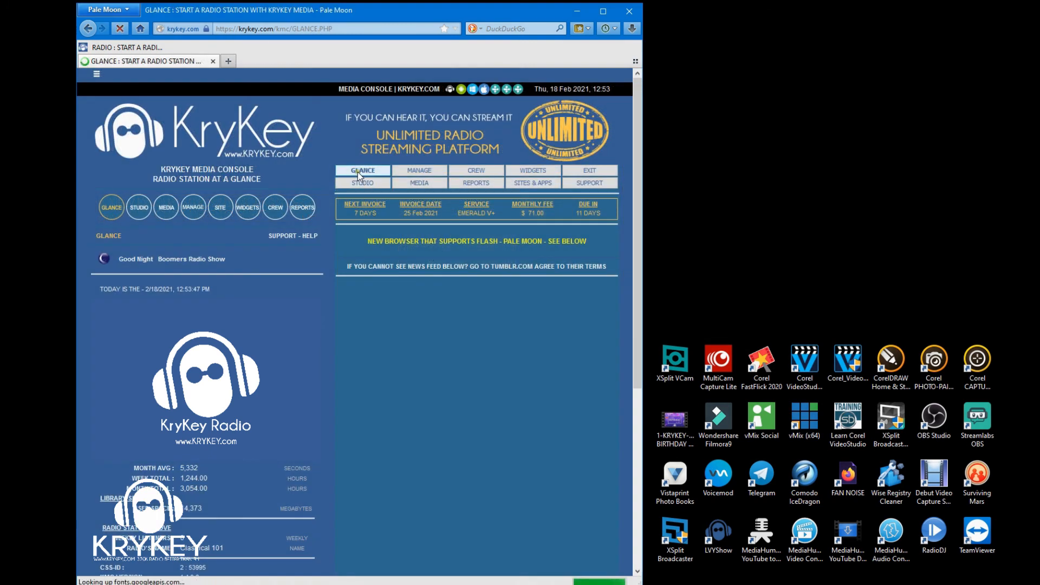
Step: Open the Studio page of the KryKey media console and log in to Studio 1 - Owners
left_click(360, 183)
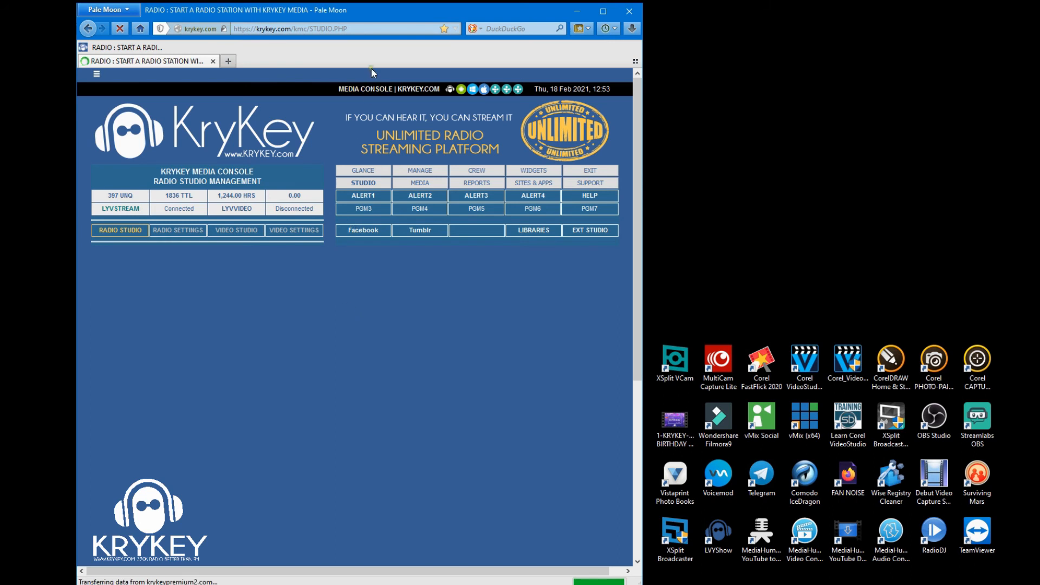
left_click_drag(381, 18, 390, 18)
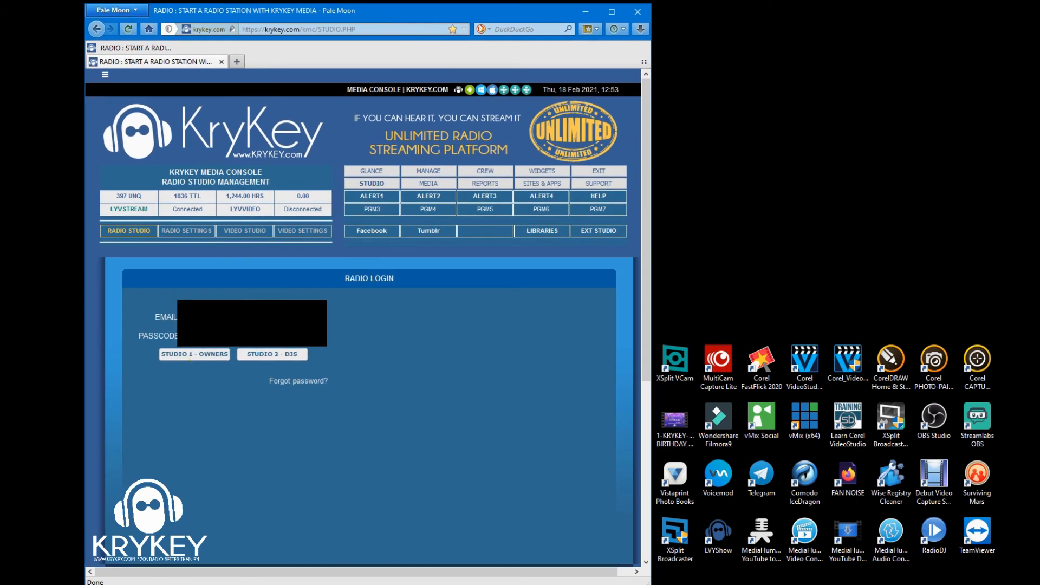
left_click(197, 358)
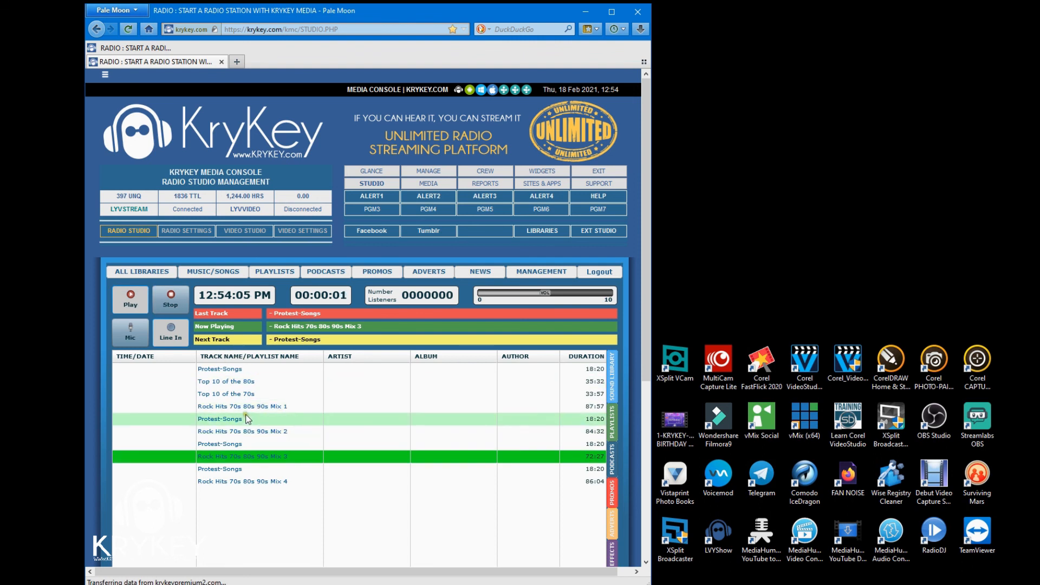
Step: Select the first Protest-Songs entry in the radio studio's track list and play it
left_click(231, 370)
left_click(231, 383)
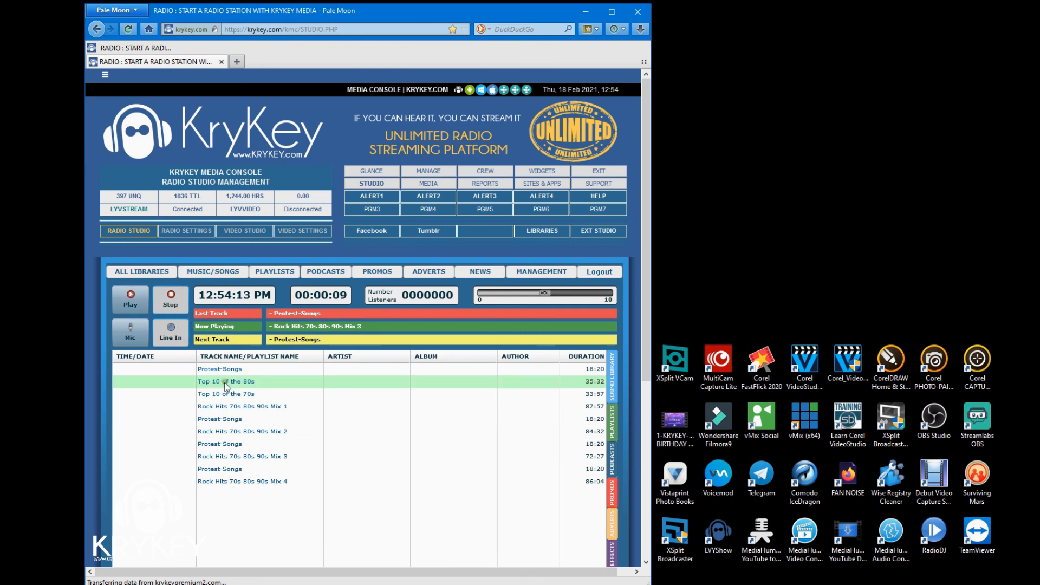
left_click(225, 371)
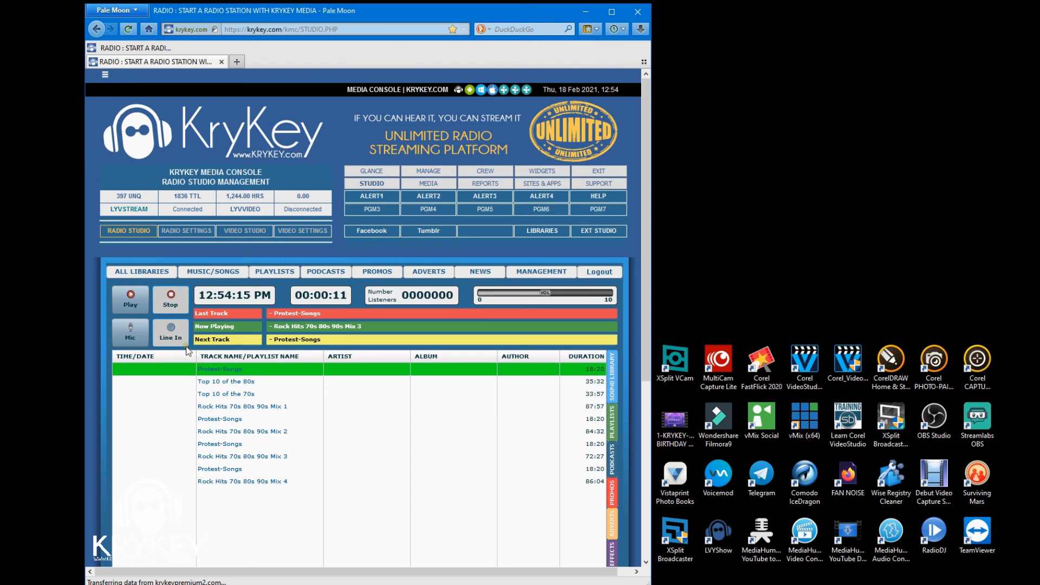
left_click(130, 302)
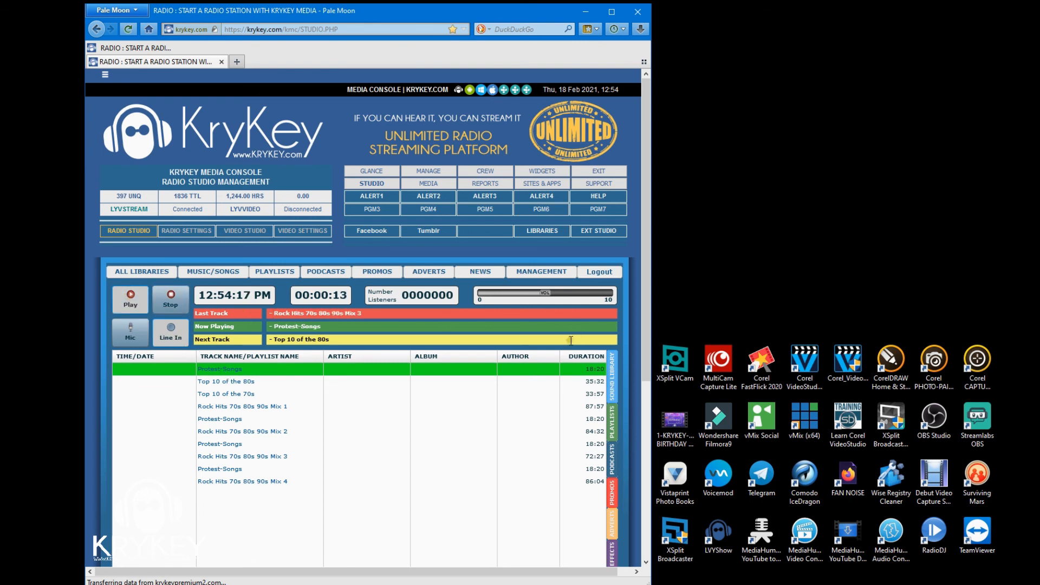
key("ctrl+F11")
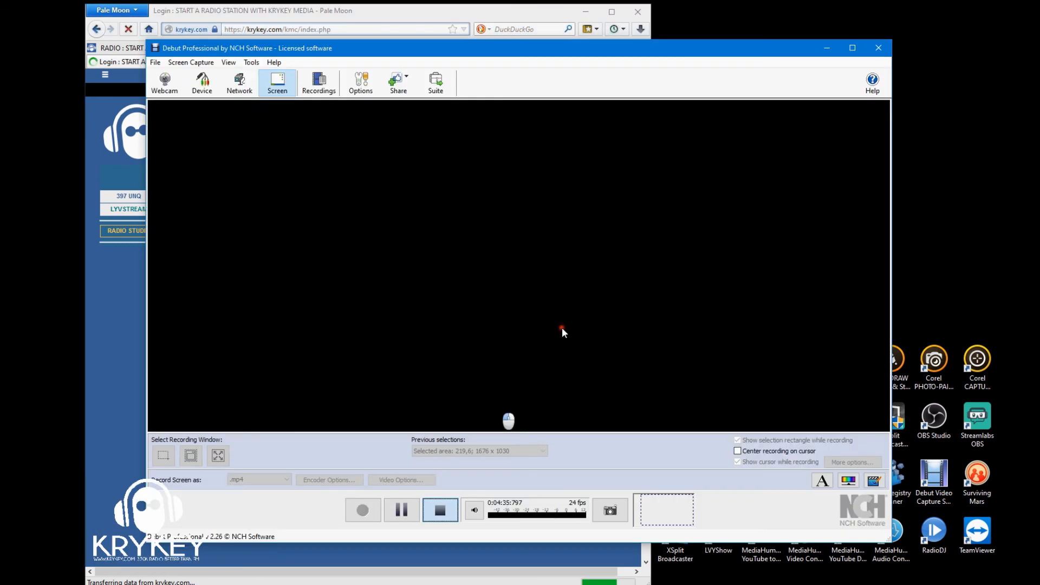